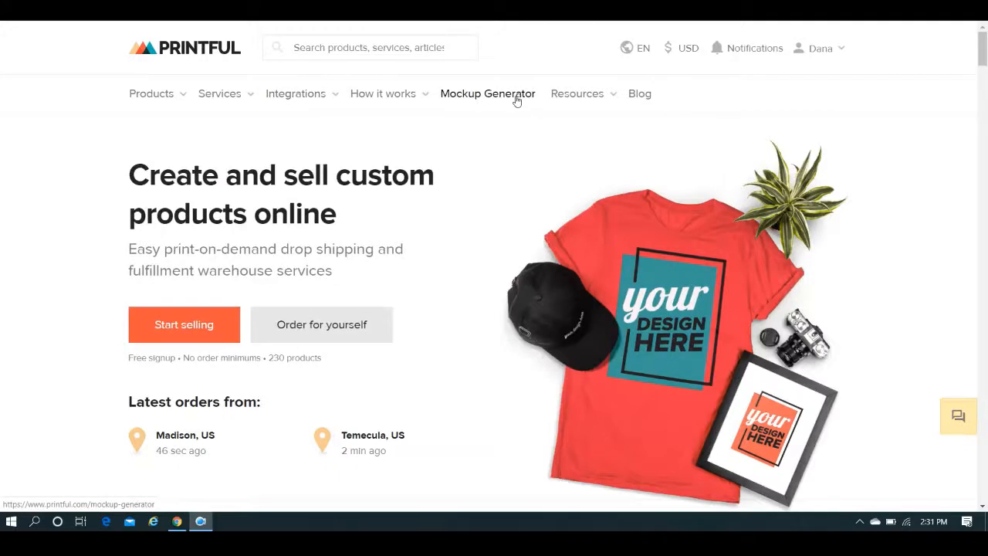
Open the mockup generator and choose the Unisex Premium T-Shirt | Bella + Canvas 3001 from women's T-shirts
click(516, 101)
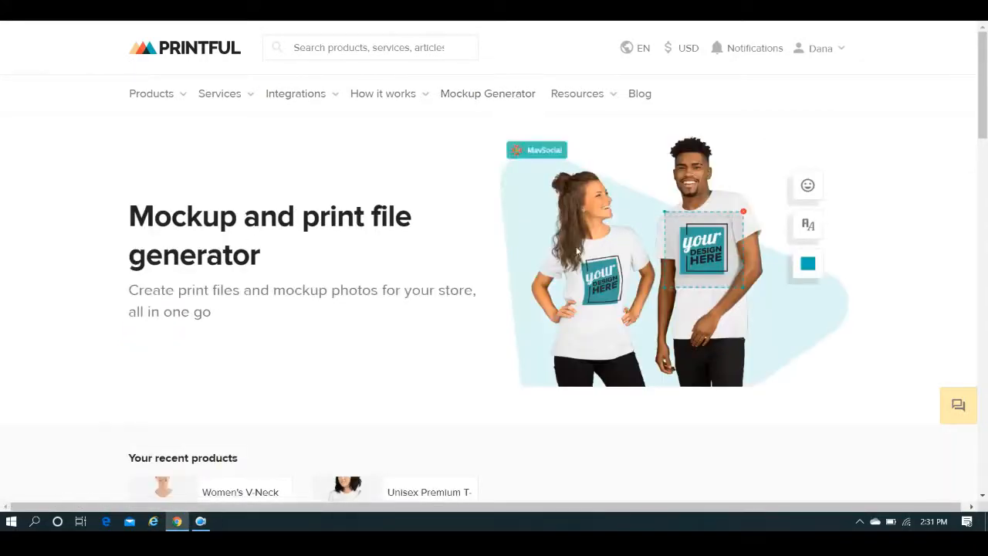
scroll(983, 143, down, 2)
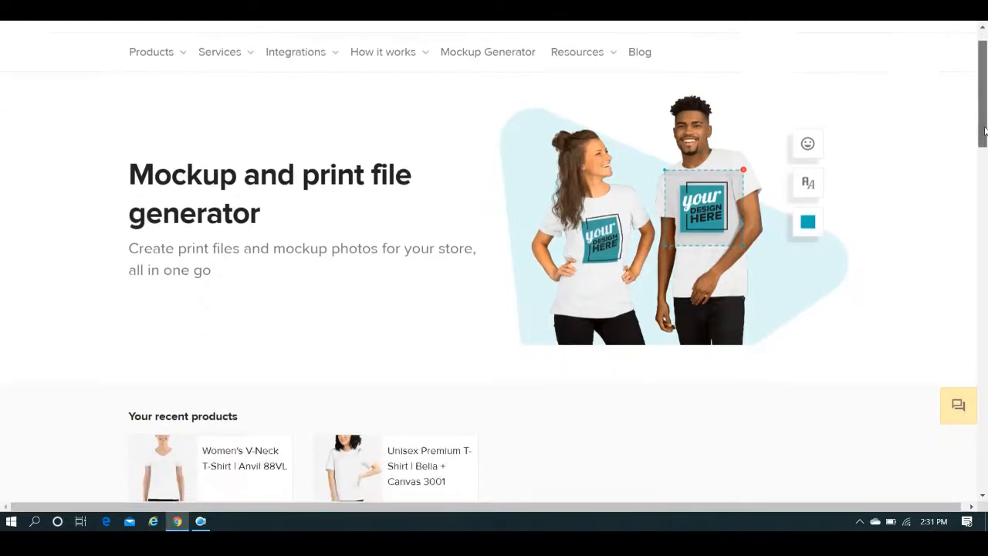
scroll(983, 143, down, 5)
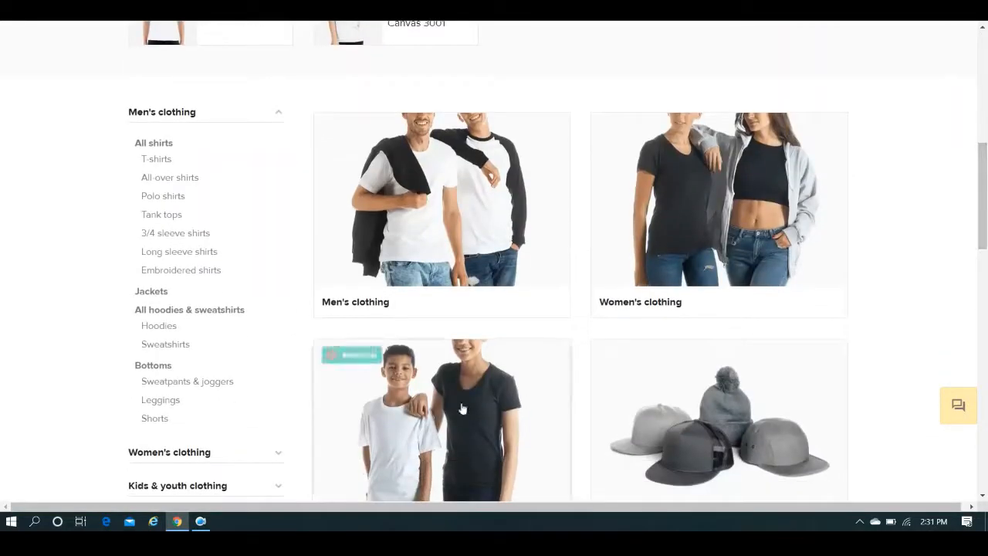
click(602, 209)
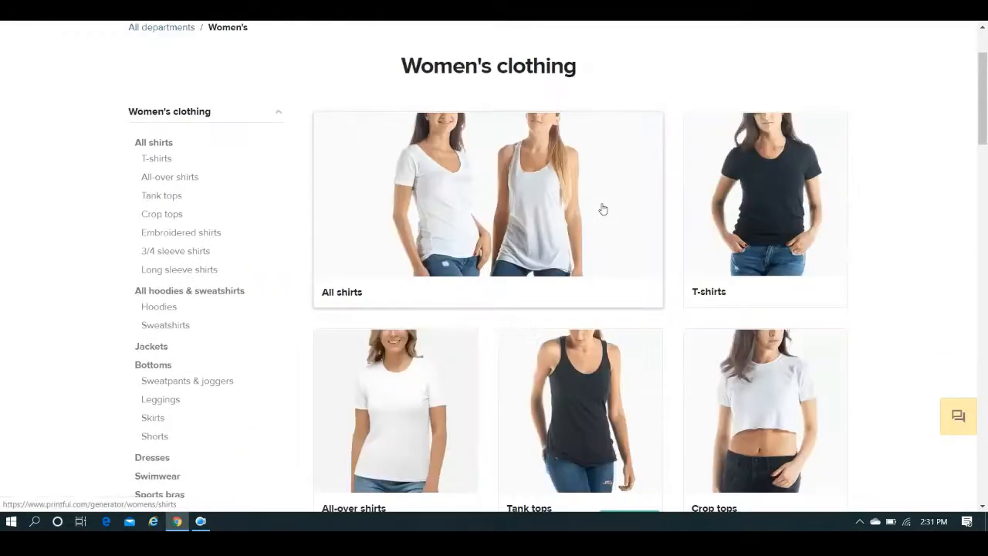
click(697, 158)
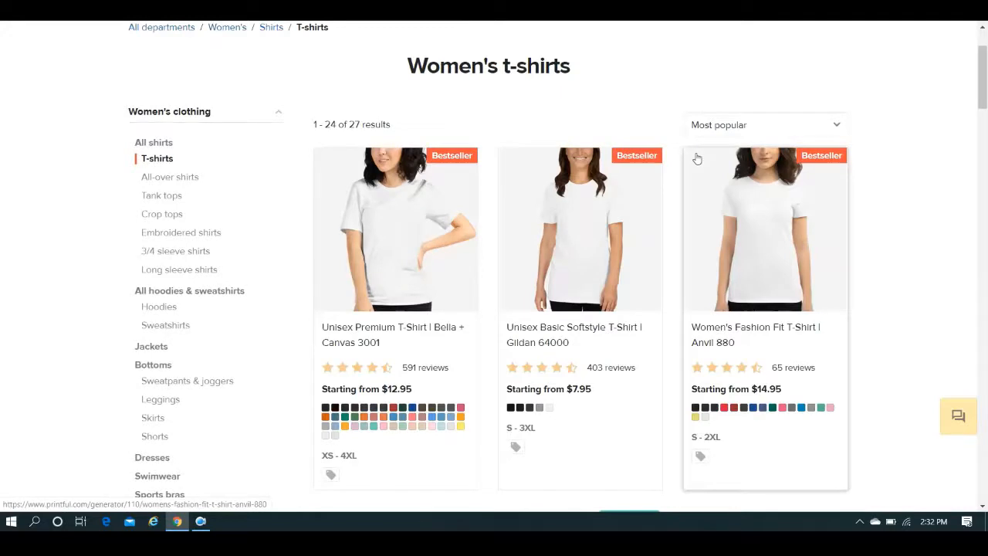
click(457, 186)
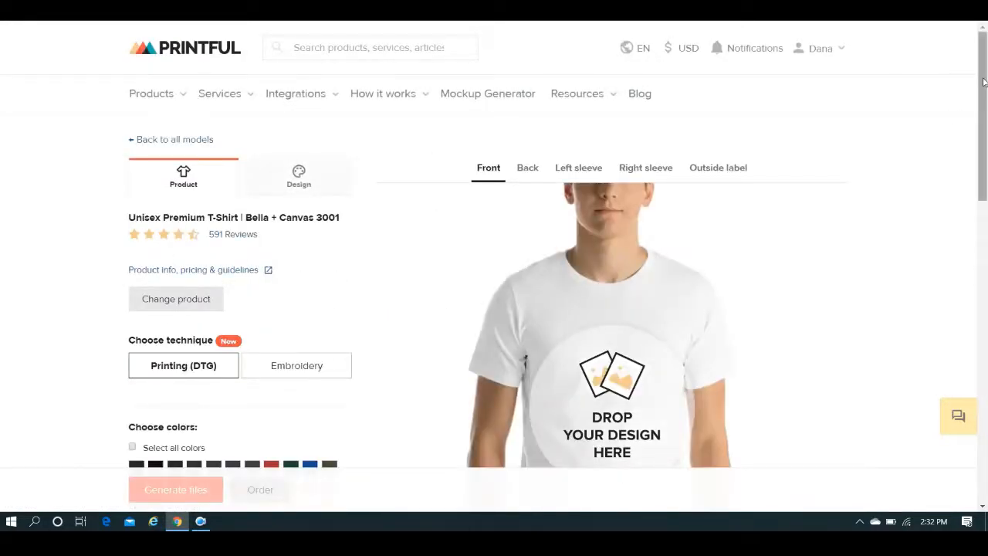
Add gray and light blue to the selected shirt colors alongside white
drag(983, 82, 982, 124)
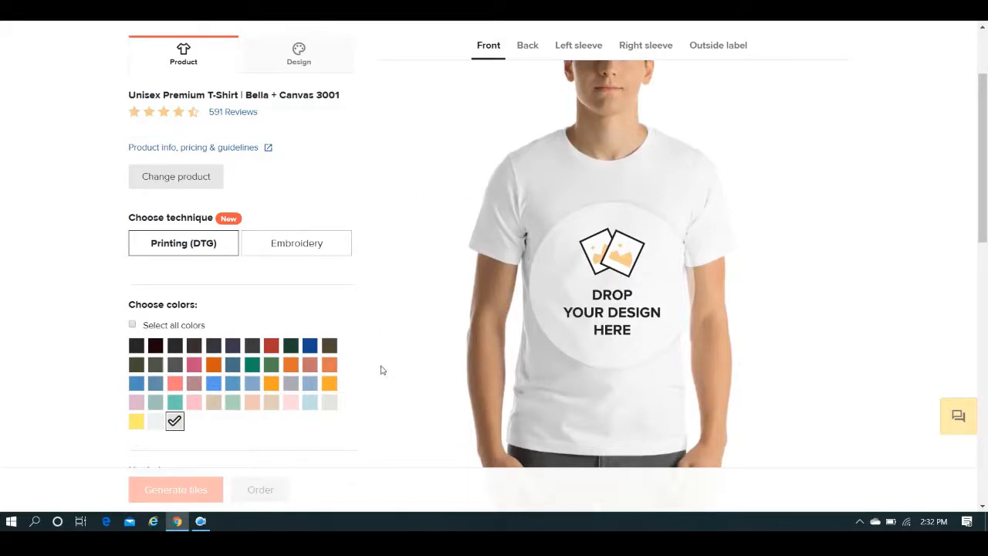
click(291, 384)
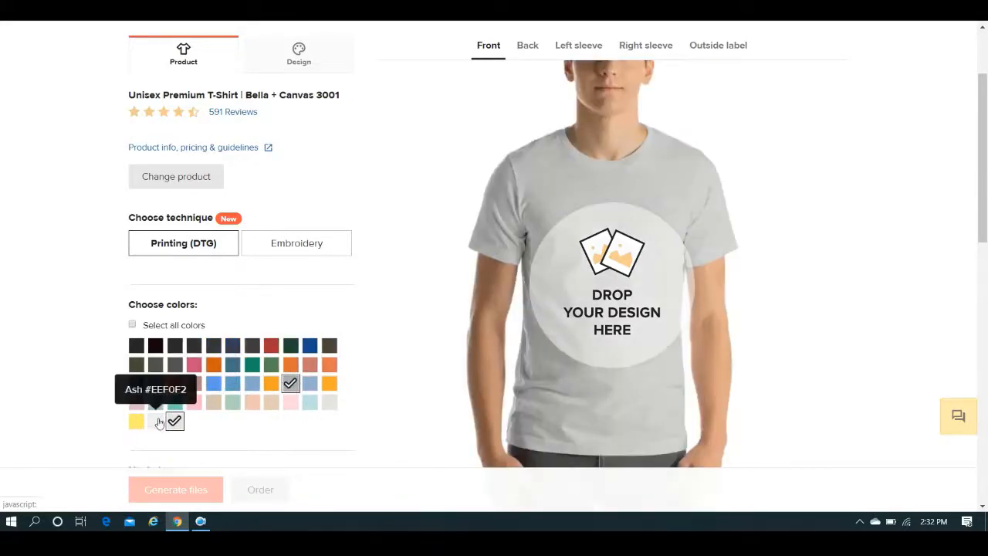
click(310, 384)
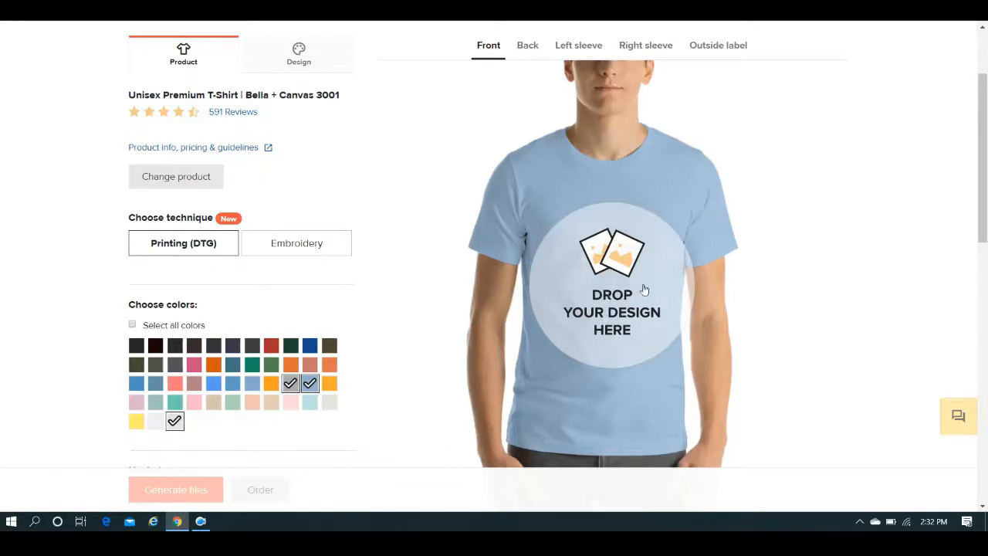
Add the text "Arc Tool" to the shirt front and move it up to the upper part of the print area
click(309, 64)
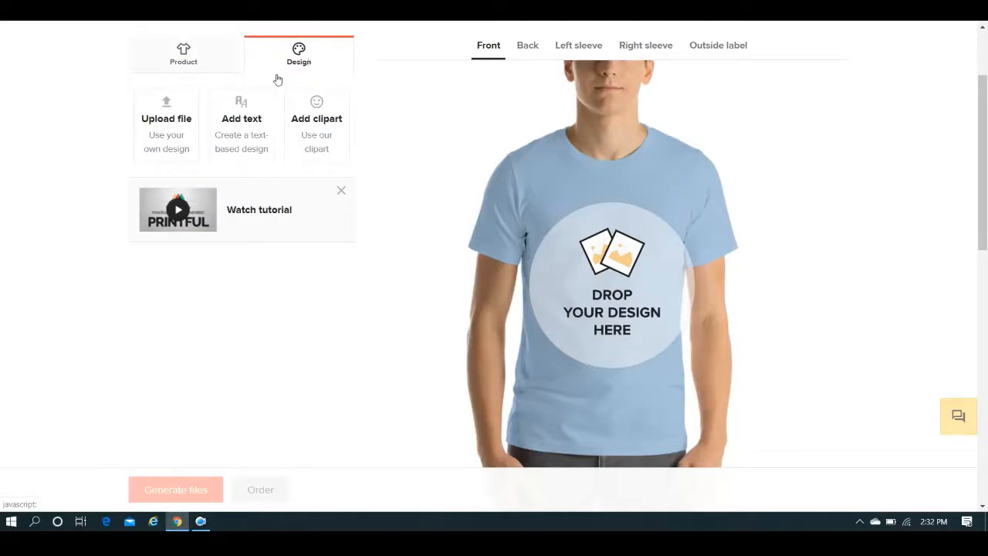
click(249, 126)
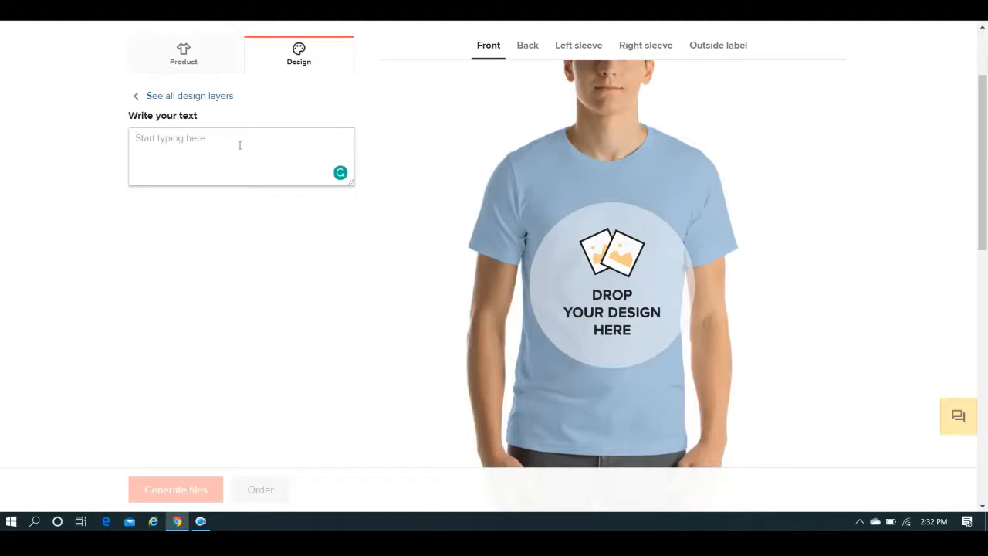
text(Arc)
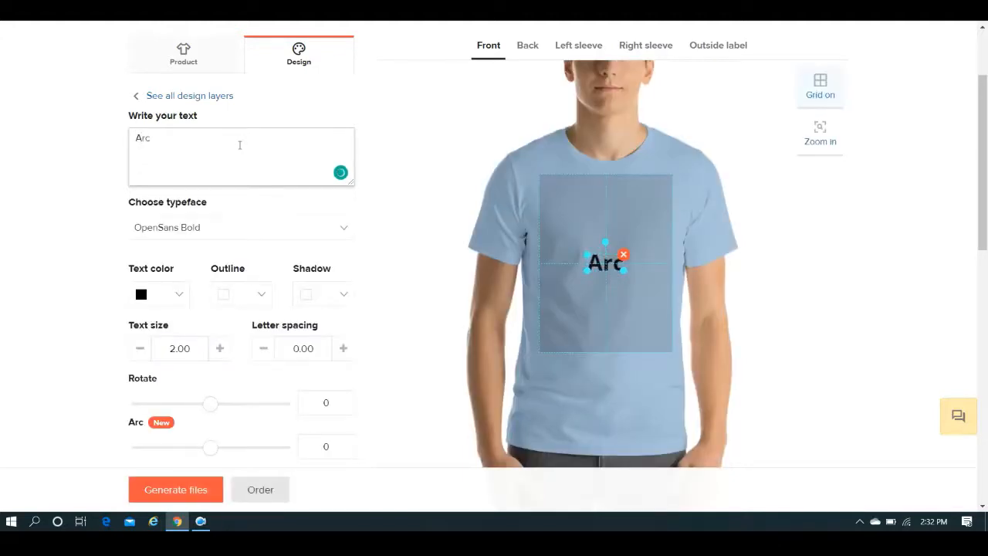
text( Tool)
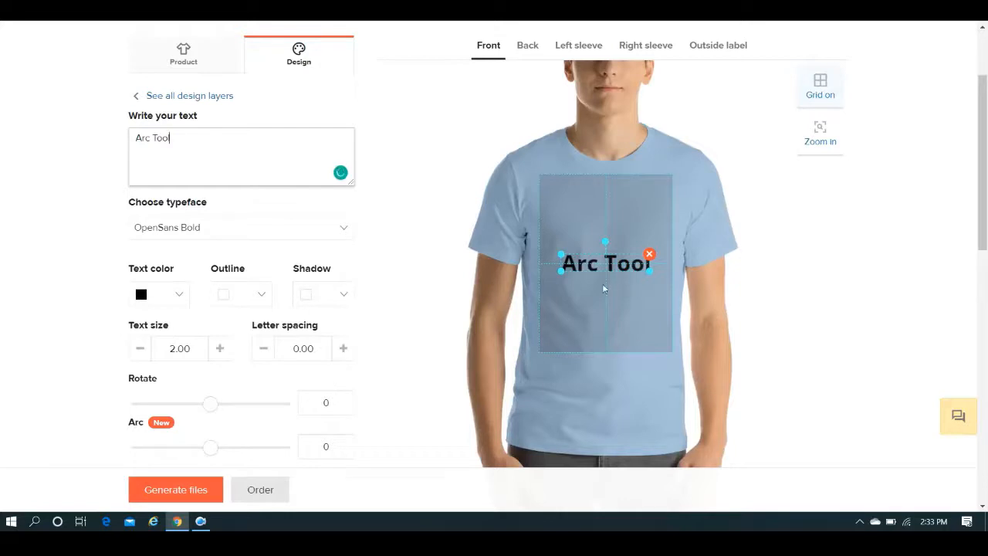
drag(608, 259, 609, 215)
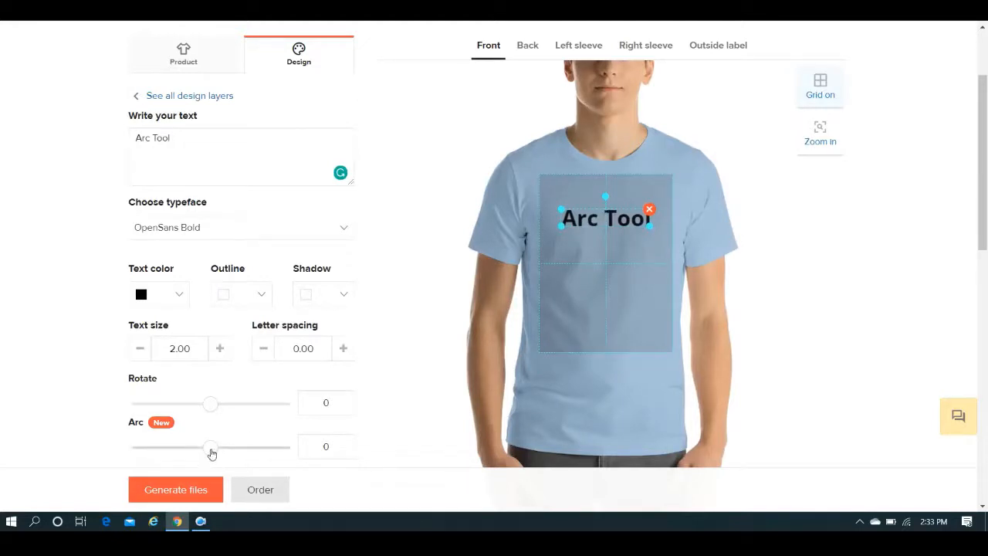
mouse_move(212, 453)
mouse_down()
mouse_move(245, 461)
mouse_move(183, 447)
mouse_move(212, 459)
mouse_up()
Insert the circle outline clipart from Shapes & Symbols and enlarge it to about 6.1 wide below the text
click(302, 66)
click(309, 127)
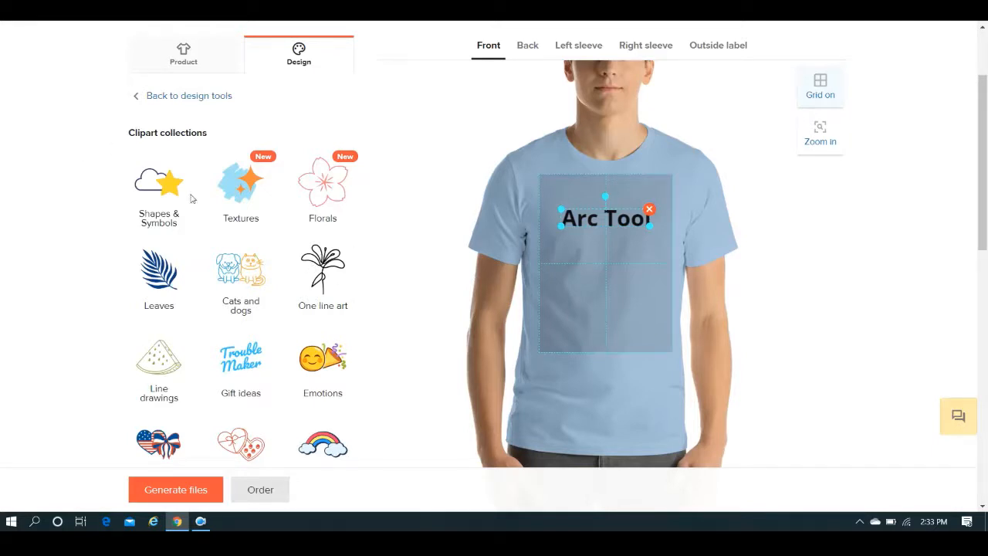
click(146, 209)
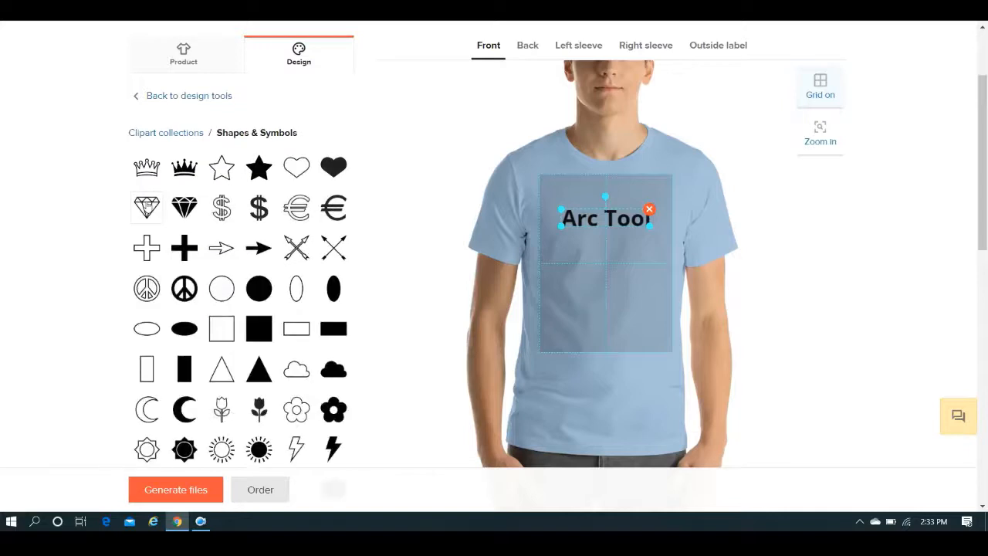
click(221, 288)
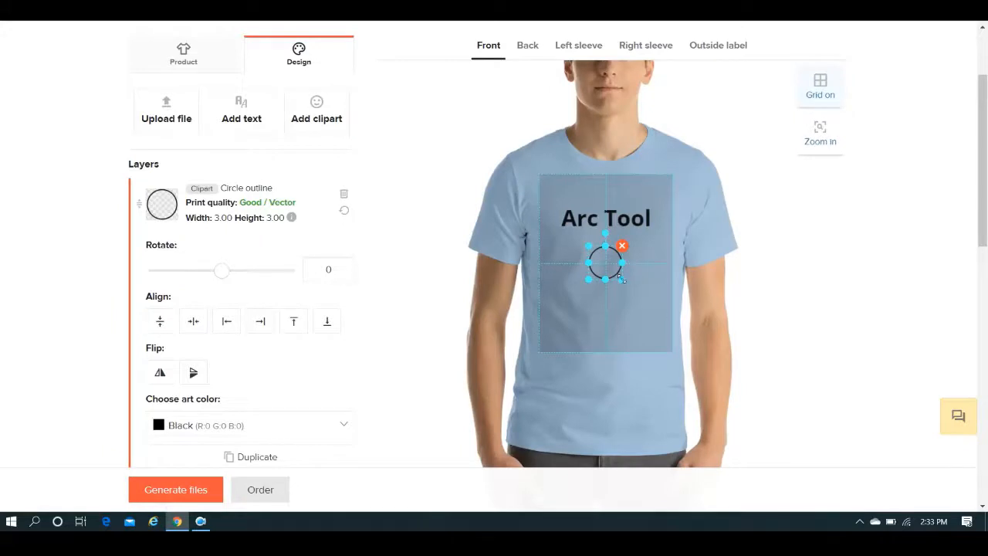
drag(622, 282, 642, 294)
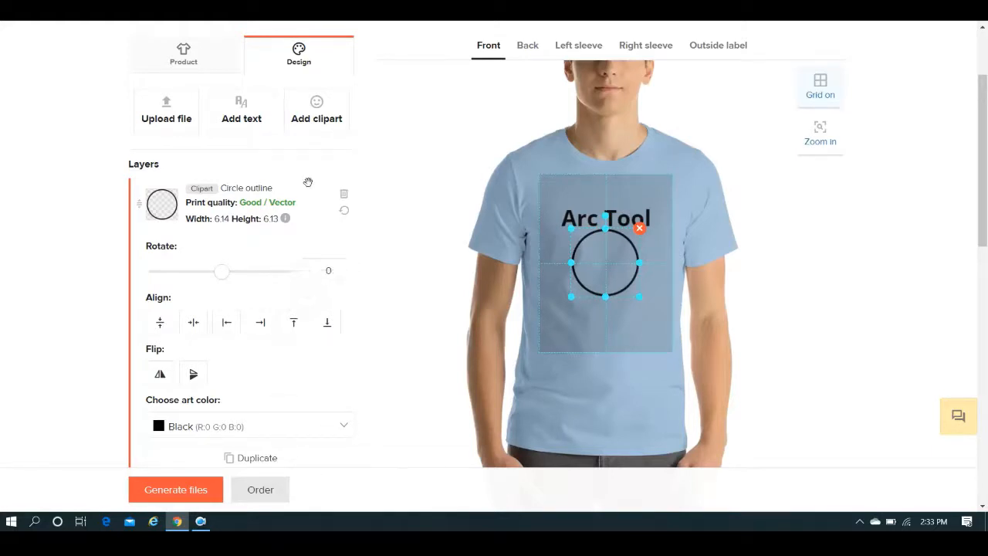
Set the arc of the "Arc Tool" text to 141 and move the text slightly down toward the circle
click(569, 218)
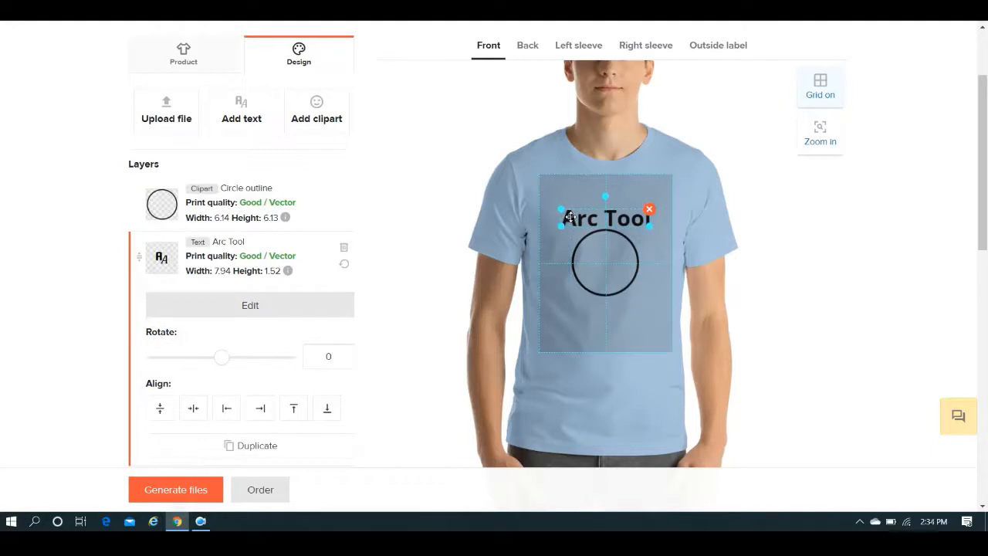
click(269, 309)
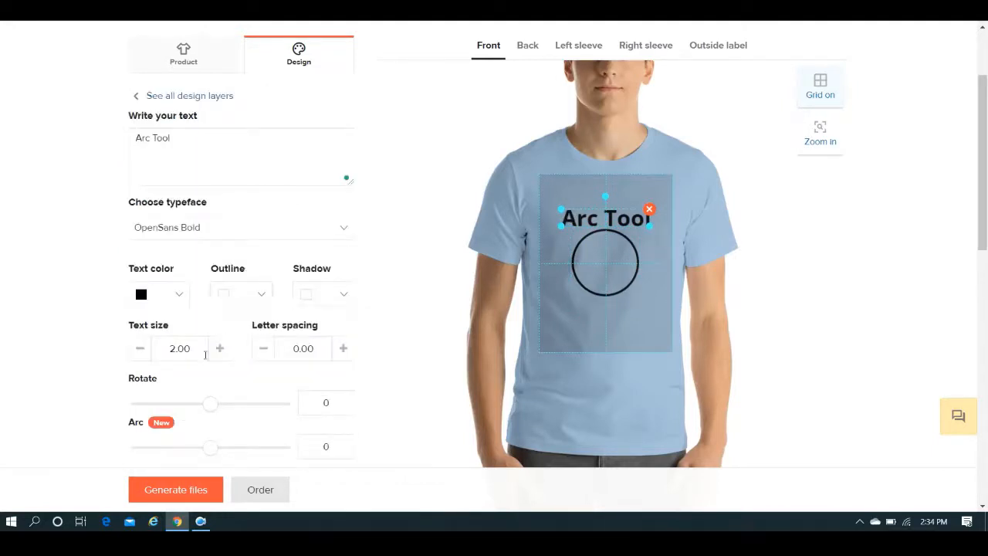
drag(210, 452, 240, 471)
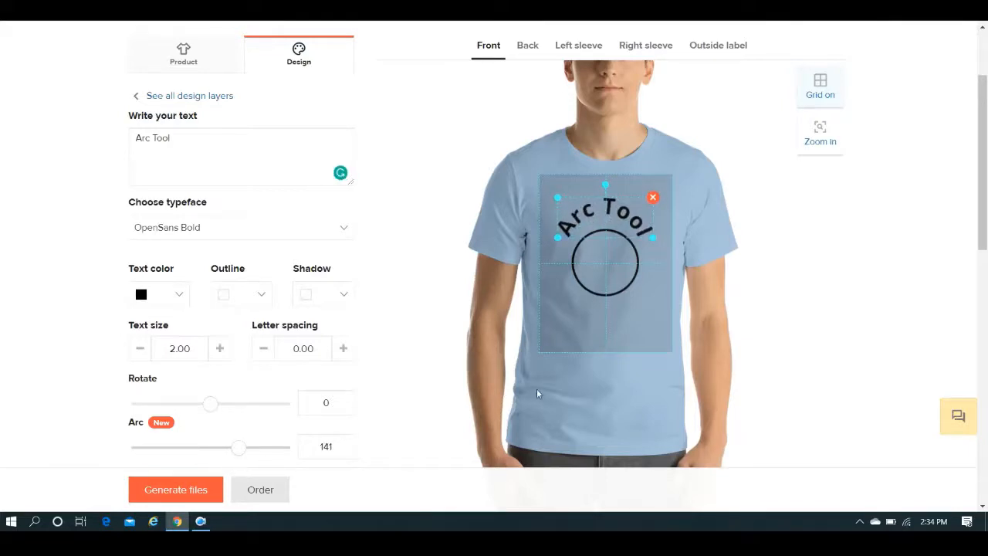
drag(607, 226, 606, 229)
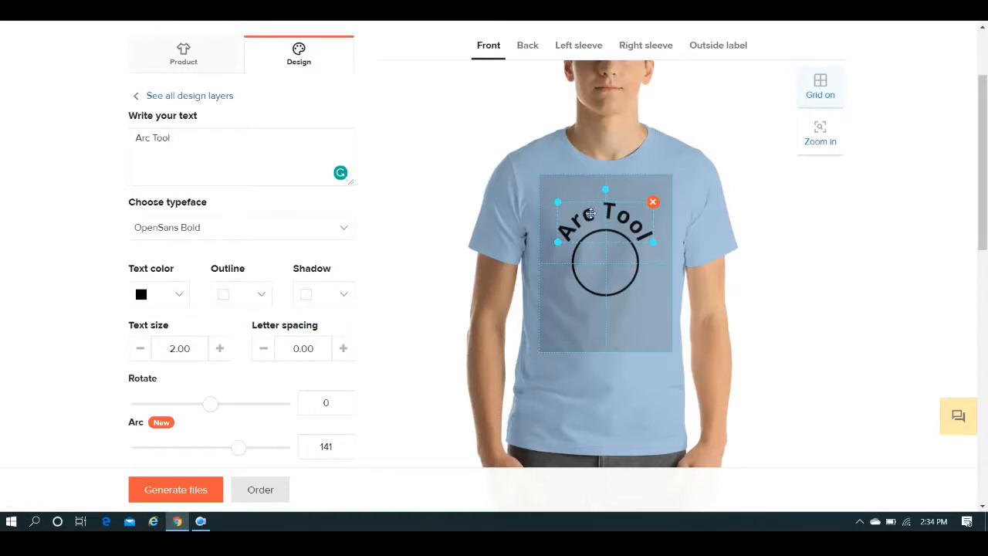
Give the "Arc Tool" text a Red 2 outline and a Green shadow
click(263, 295)
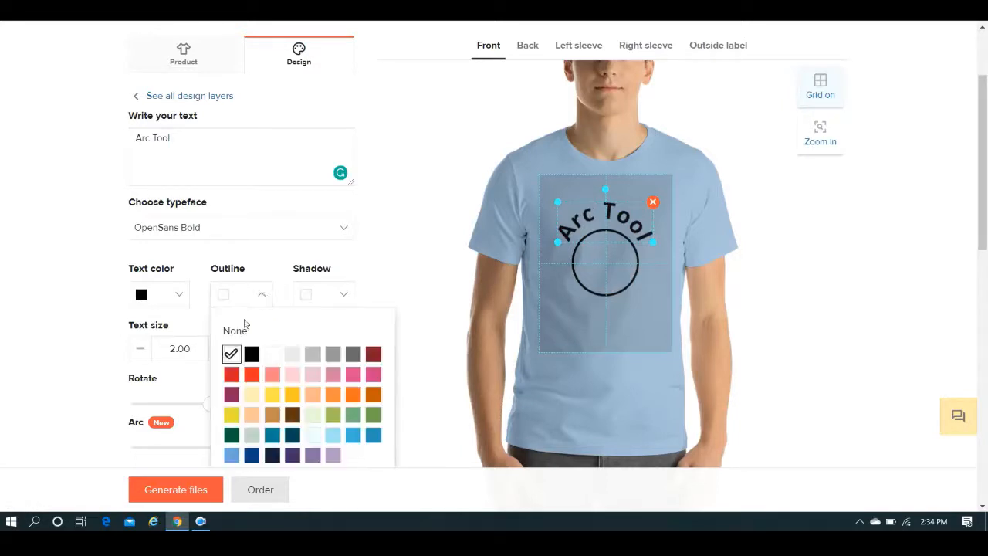
click(378, 359)
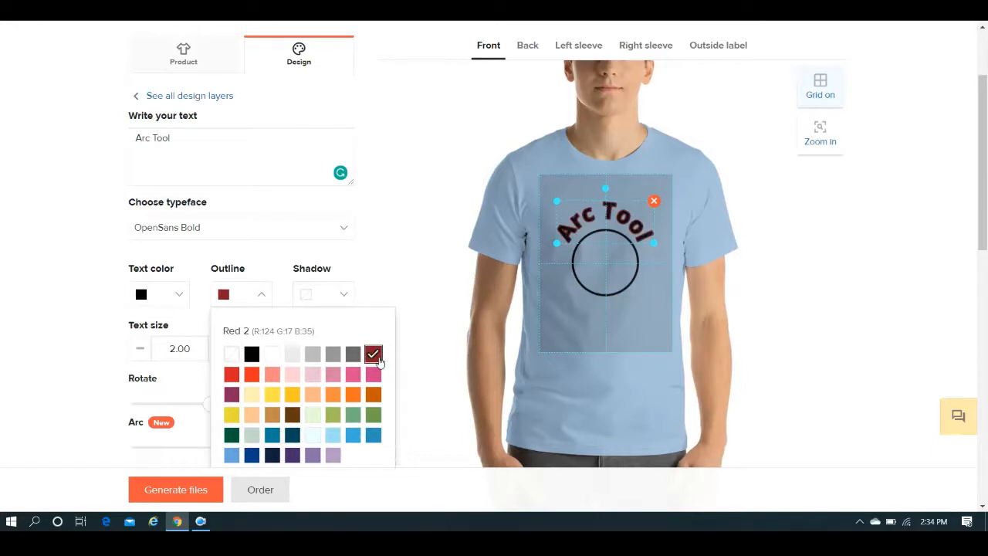
click(343, 295)
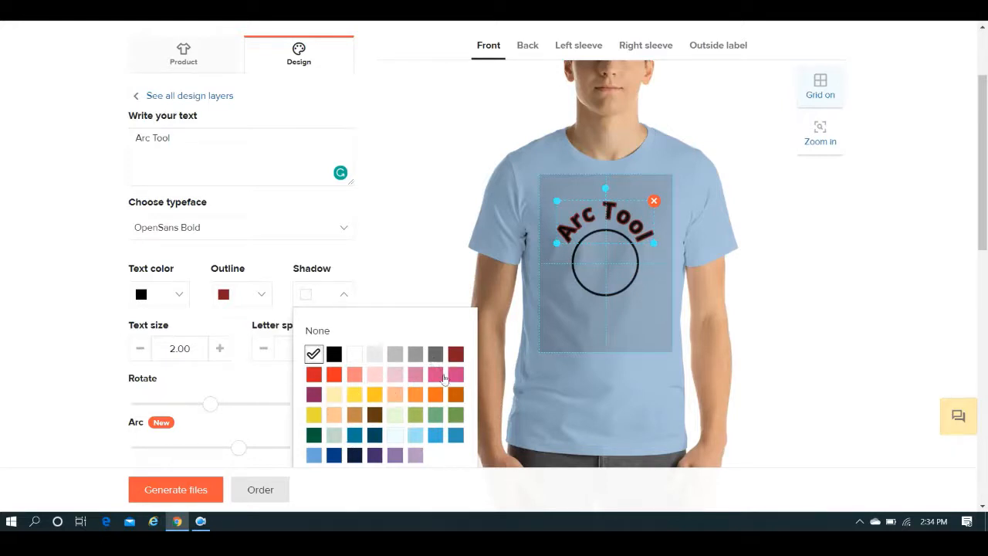
click(436, 416)
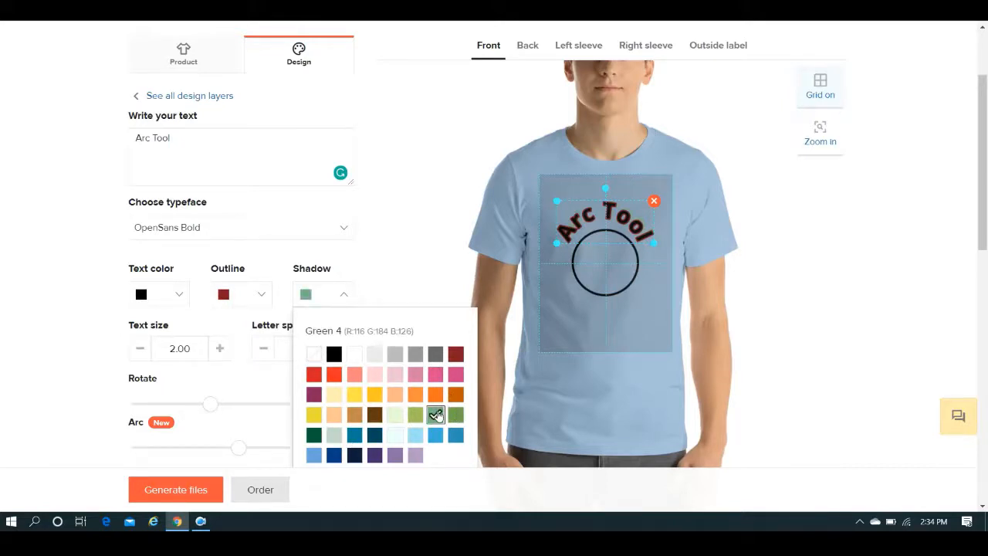
click(455, 415)
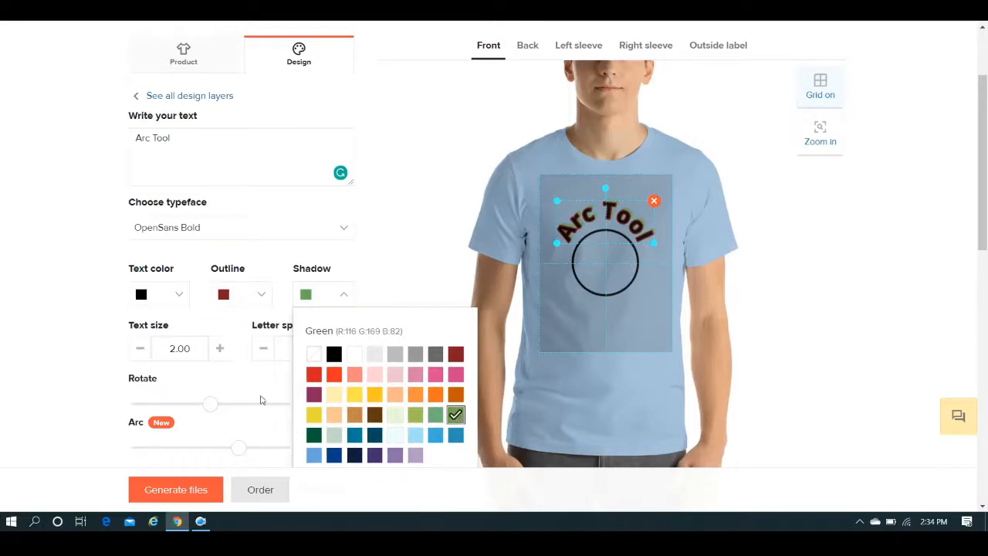
click(412, 275)
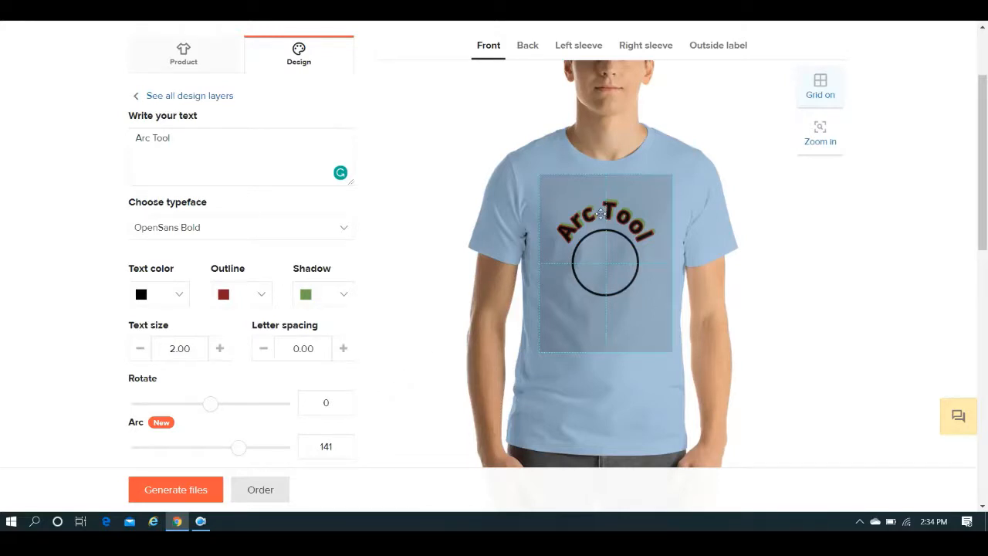
Change the outline color of the "Arc Tool" text to Pink 6
click(255, 302)
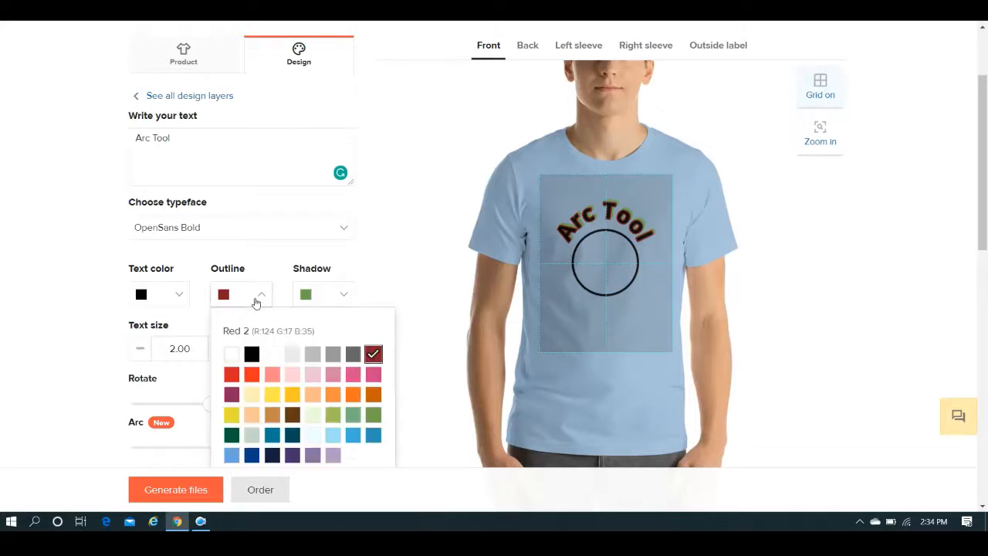
click(232, 375)
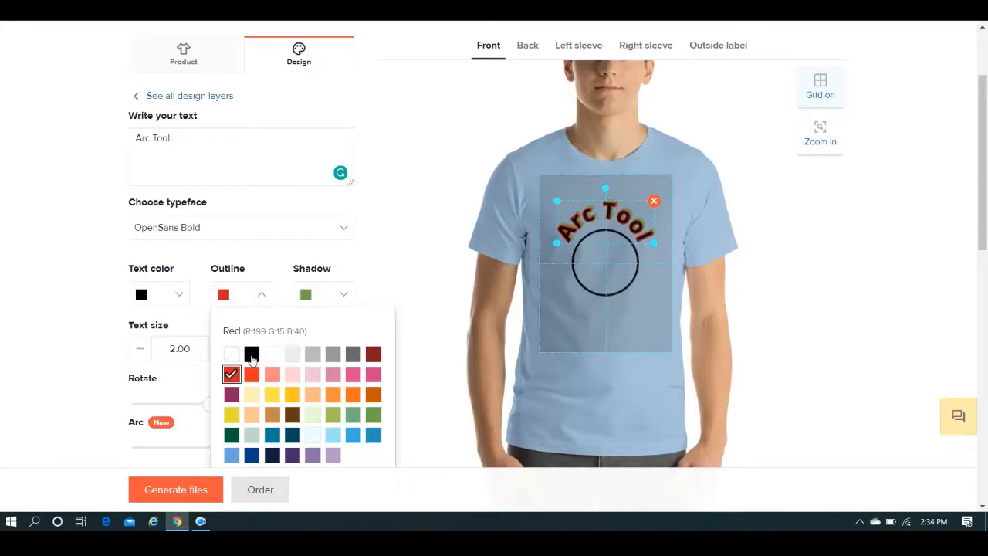
click(231, 395)
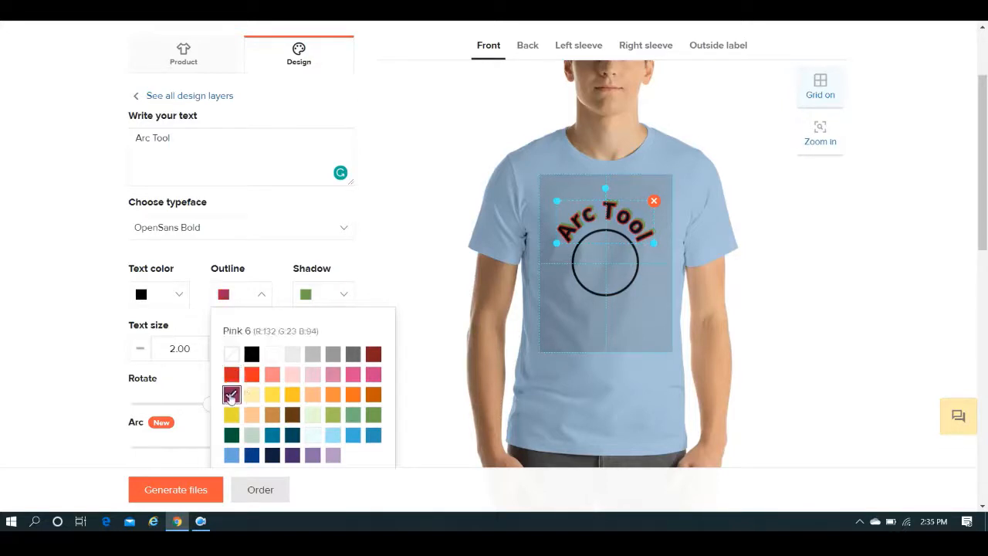
click(437, 246)
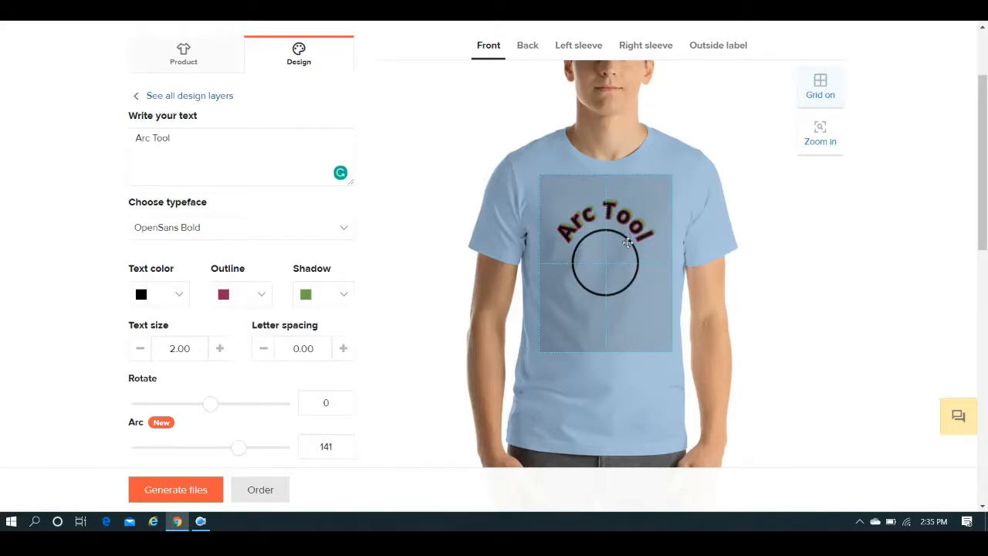
Add a second text layer reading "My logo" to the shirt front
click(307, 70)
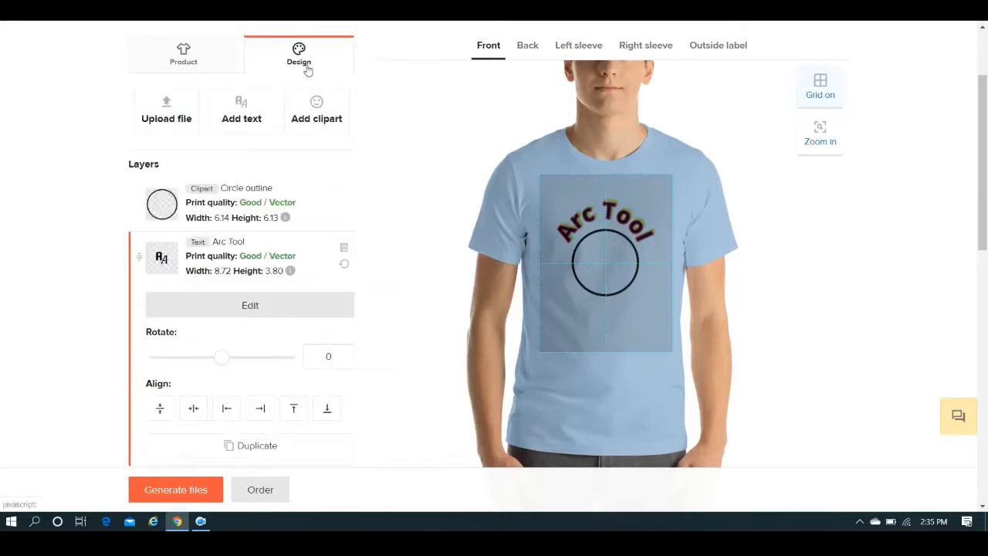
click(242, 107)
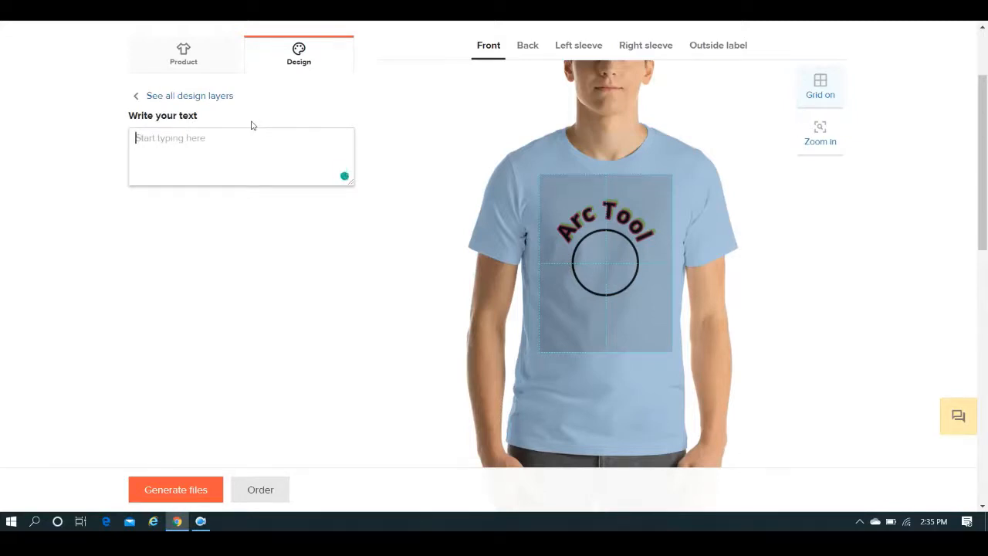
text(My logo)
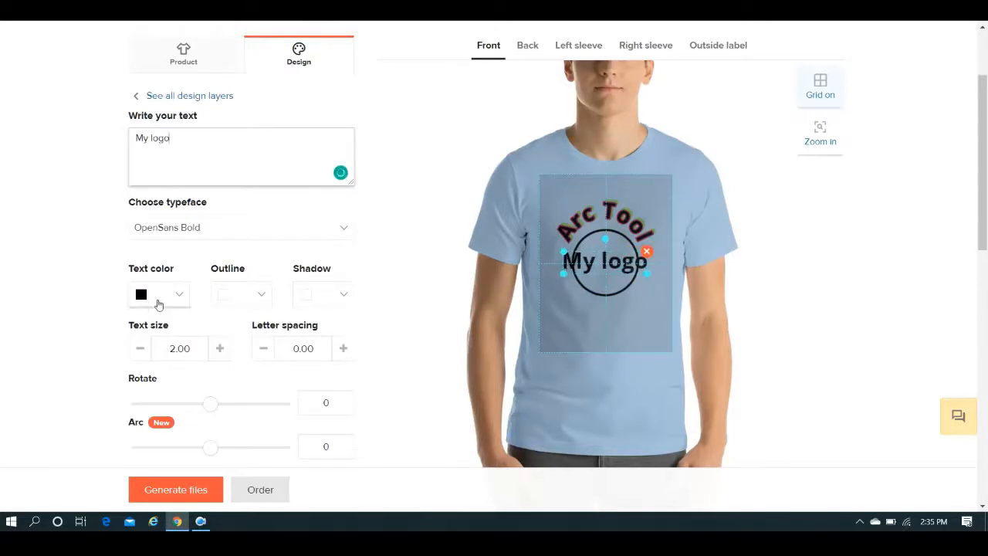
Change the "My logo" text to the Oleo Script typeface and move it just below the circle outline
click(207, 230)
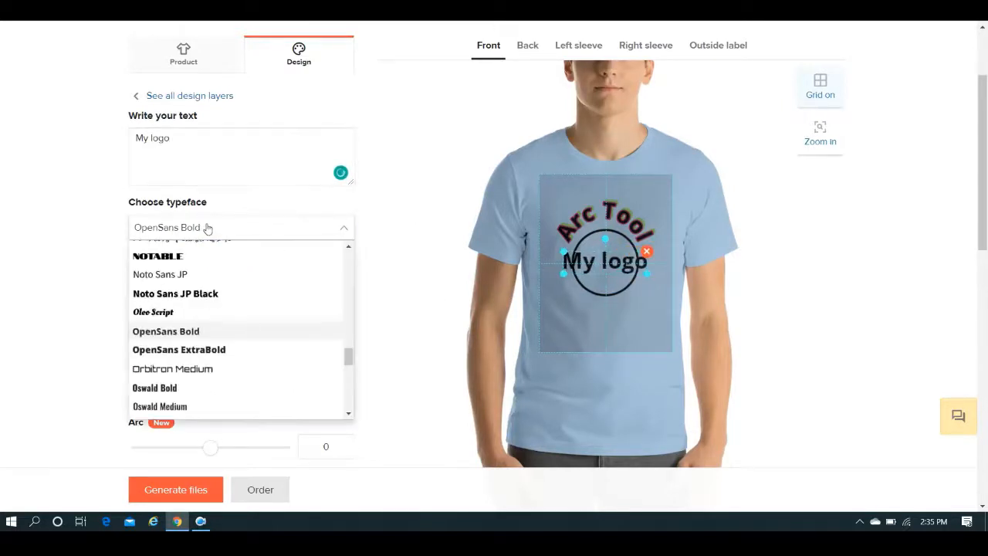
click(179, 313)
drag(610, 264, 610, 312)
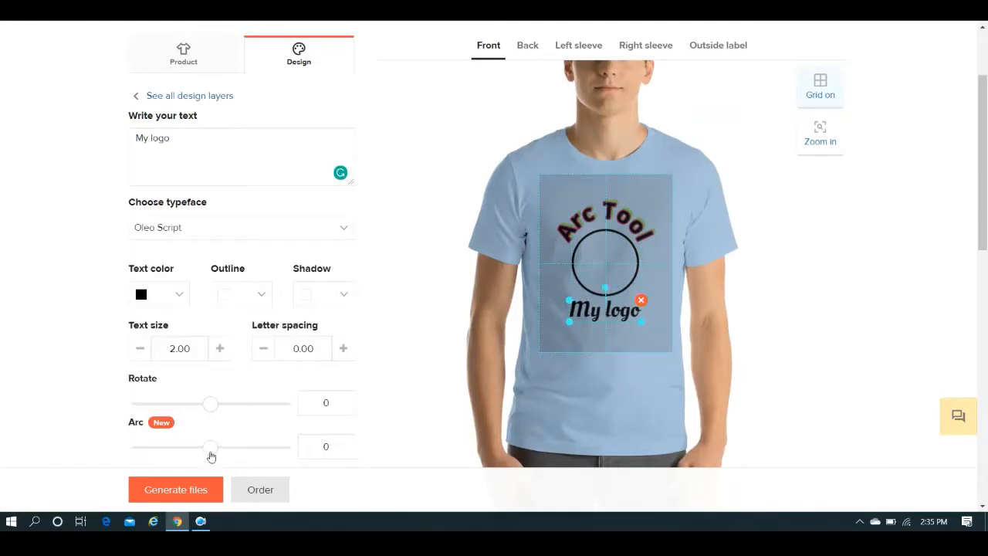
Set the arc of the "My logo" text to -78 and move it slightly up against the circle's lower edge
drag(210, 451, 196, 458)
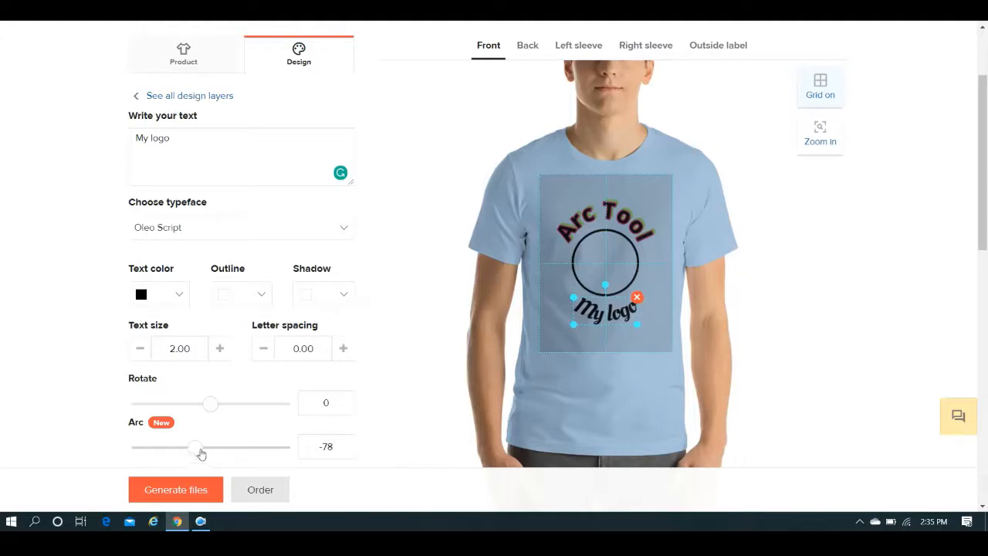
mouse_move(985, 189)
mouse_down()
mouse_move(985, 213)
mouse_move(984, 199)
mouse_up()
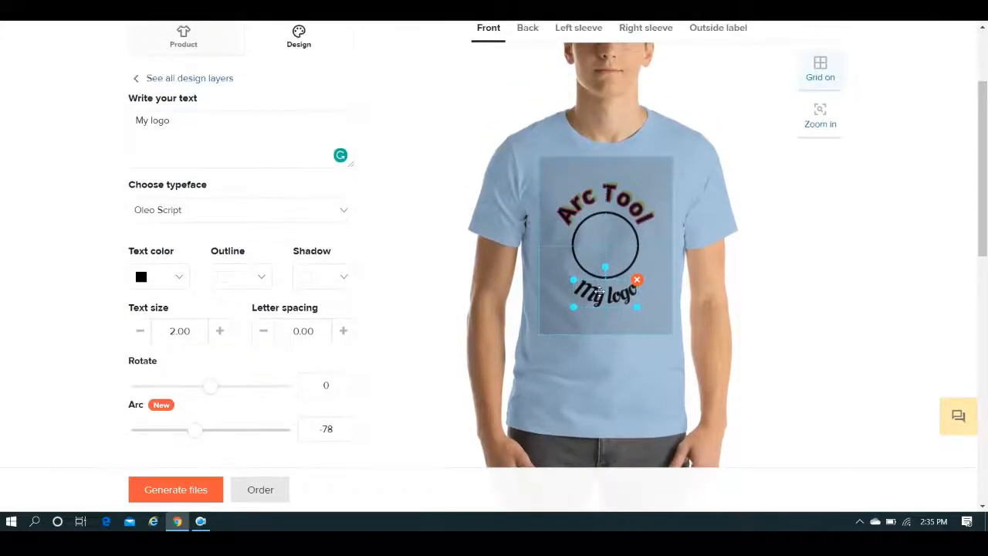
drag(598, 294, 597, 290)
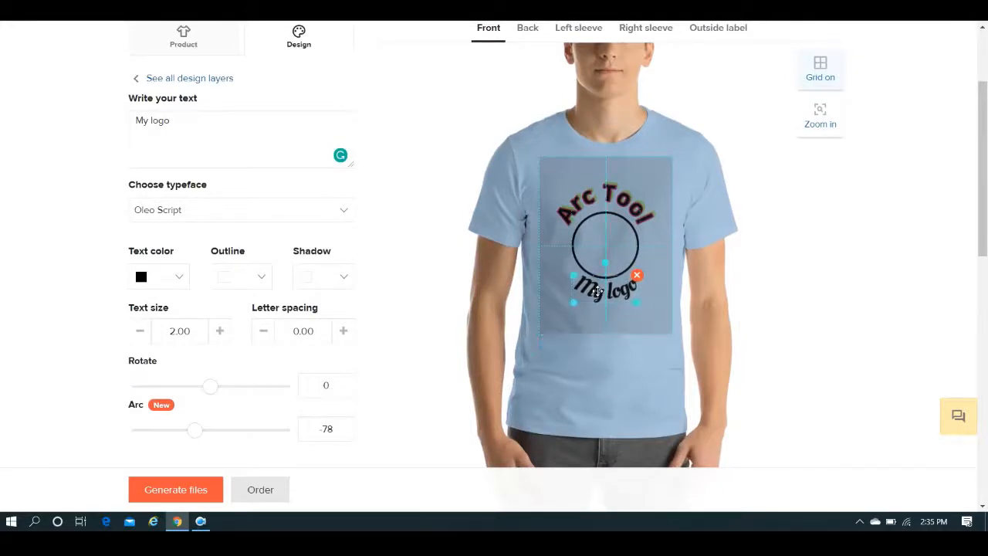
click(810, 225)
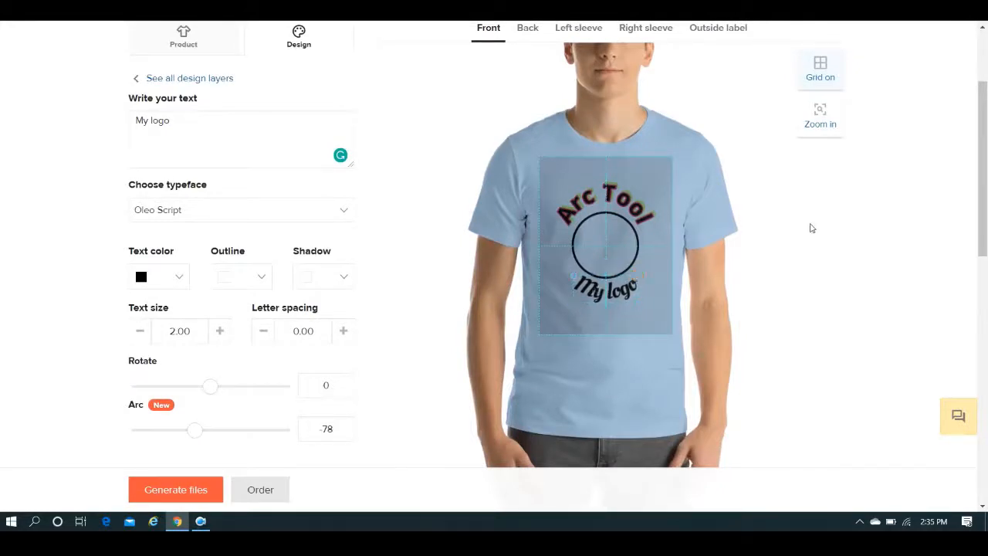
Delete the circle outline clipart from the shirt front and turn off the grid
click(607, 254)
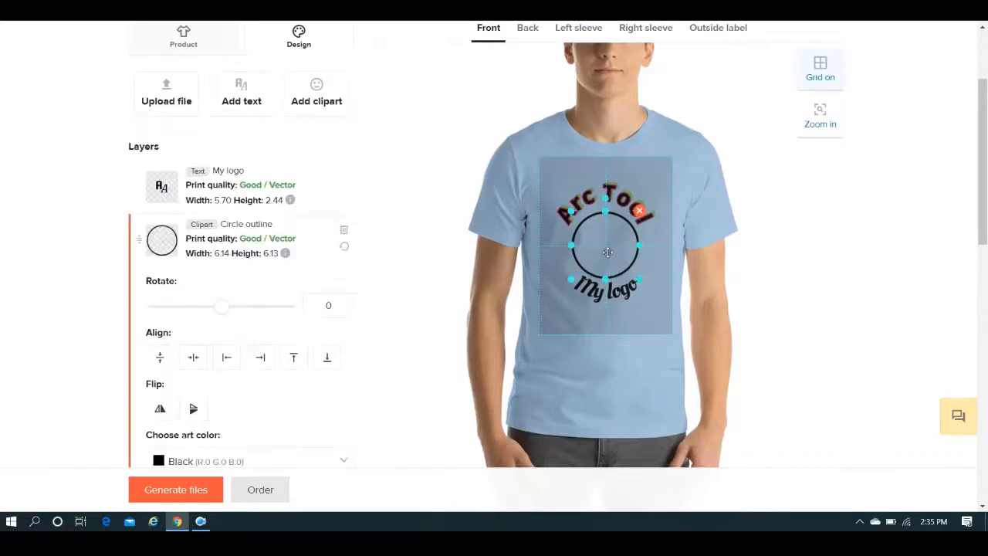
click(639, 211)
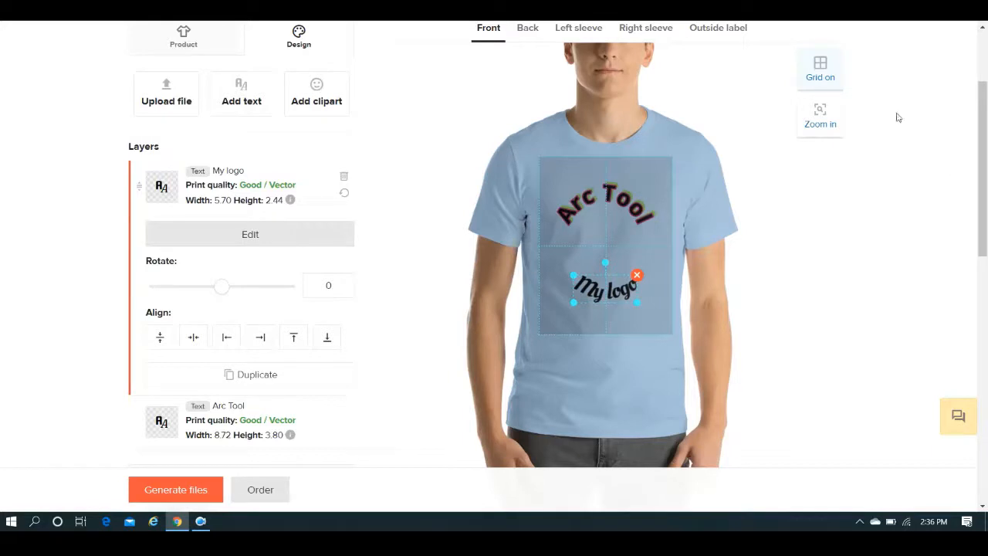
click(824, 77)
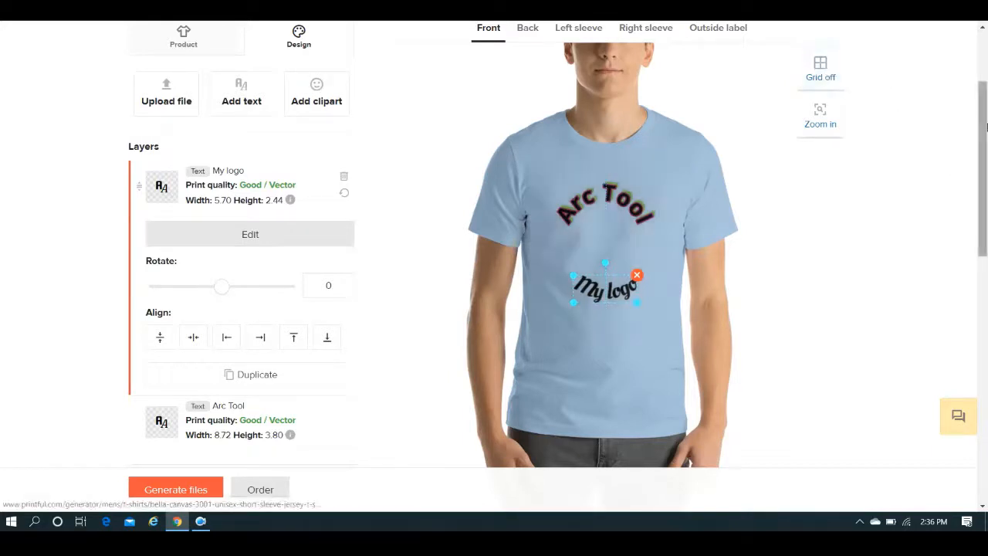
Move the "My logo" text up close beneath the "Arc Tool" text and center it horizontally
drag(625, 290, 618, 254)
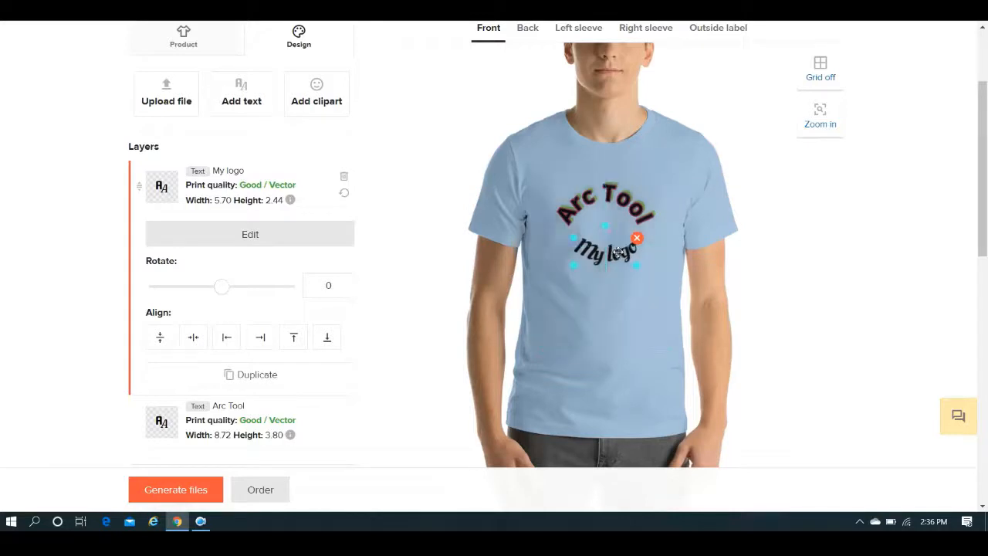
click(193, 344)
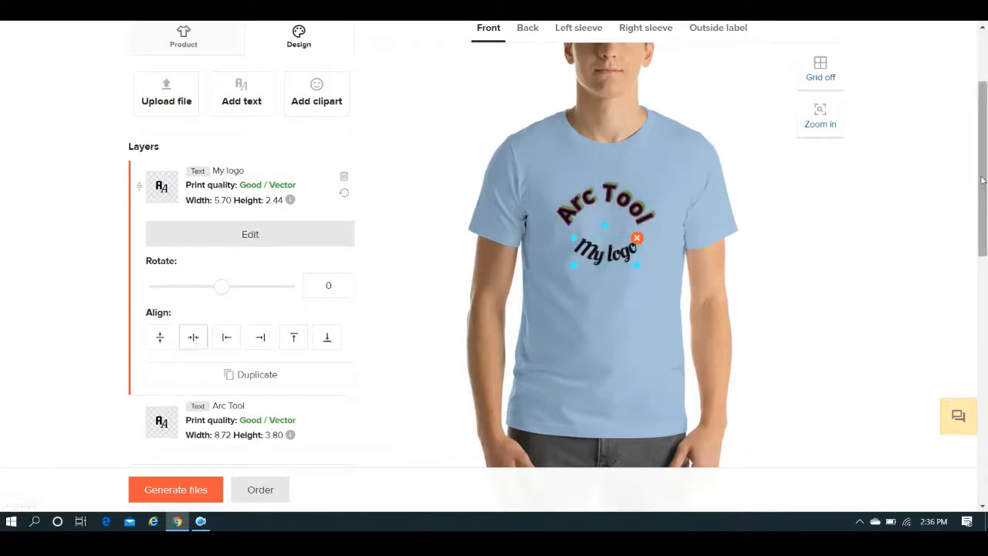
Open the "My logo" text layer for editing and browse the available typefaces, keeping Oleo Script
mouse_move(985, 182)
mouse_down()
mouse_move(985, 254)
mouse_move(986, 173)
mouse_move(985, 192)
mouse_up()
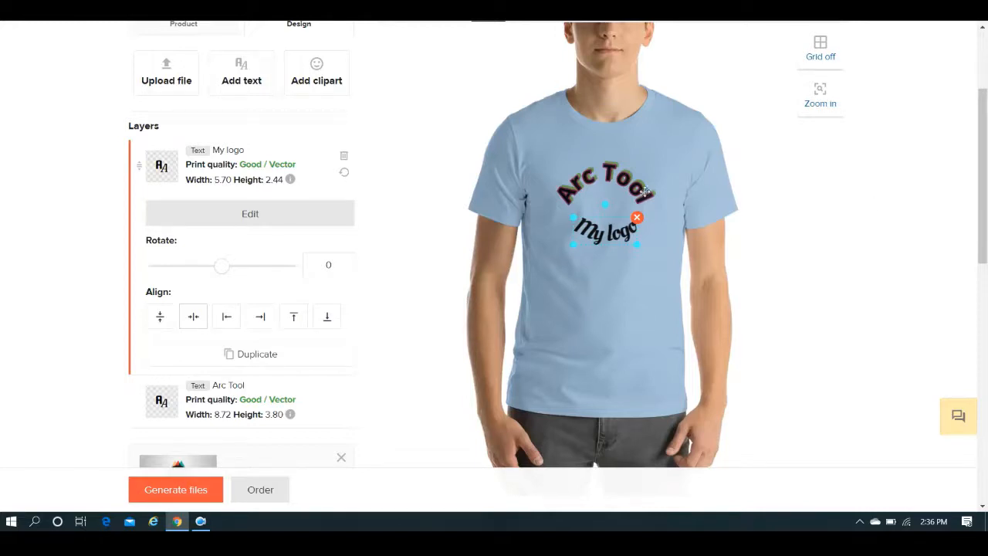
click(248, 214)
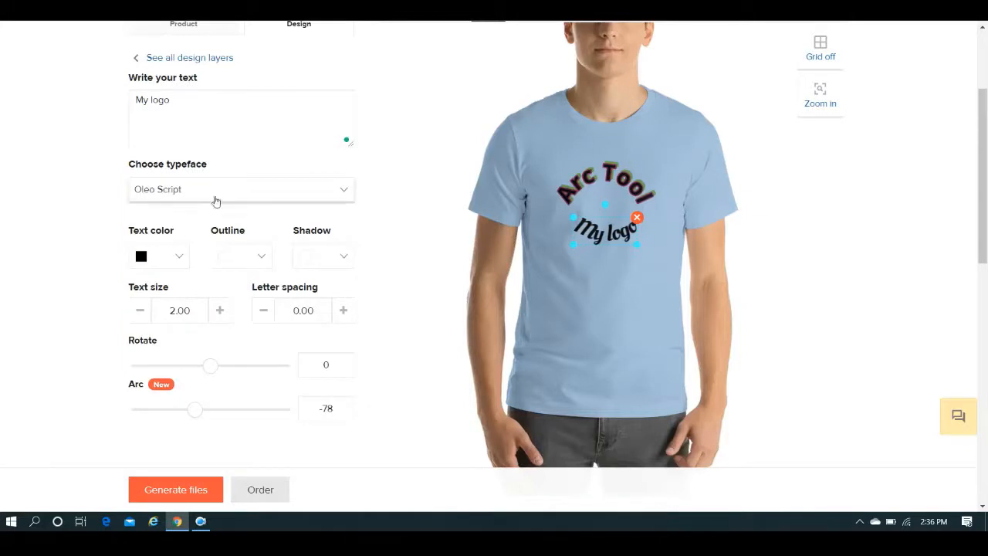
click(221, 193)
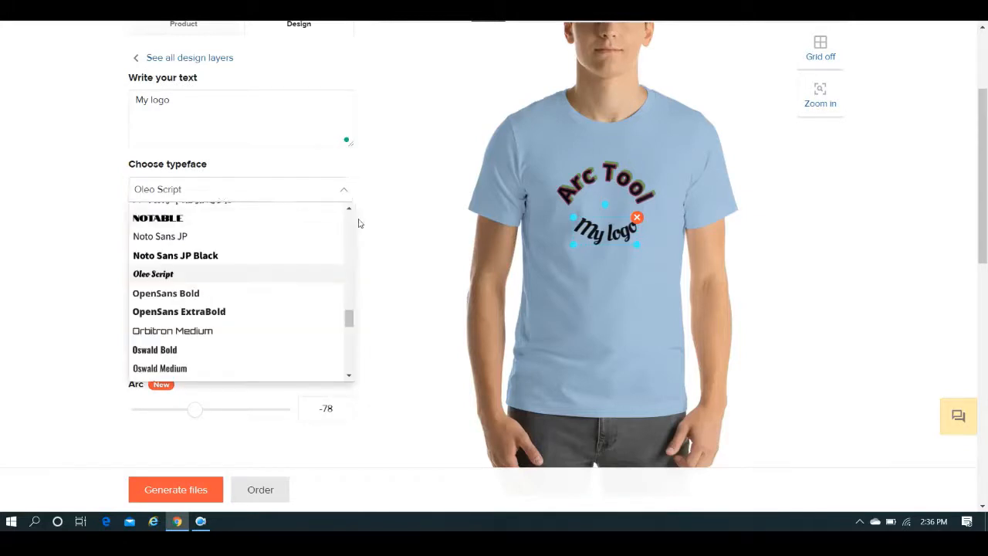
scroll(353, 226, up, 5)
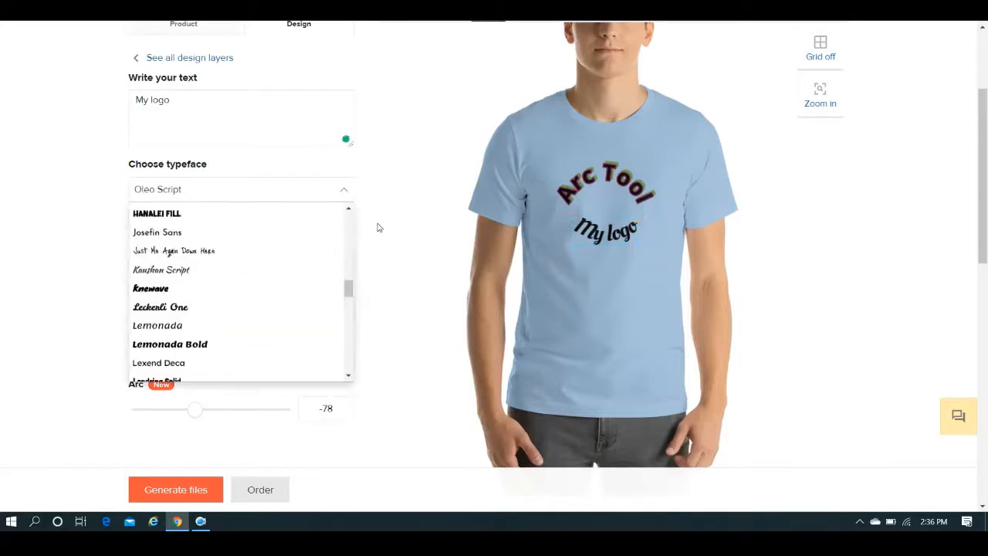
click(378, 226)
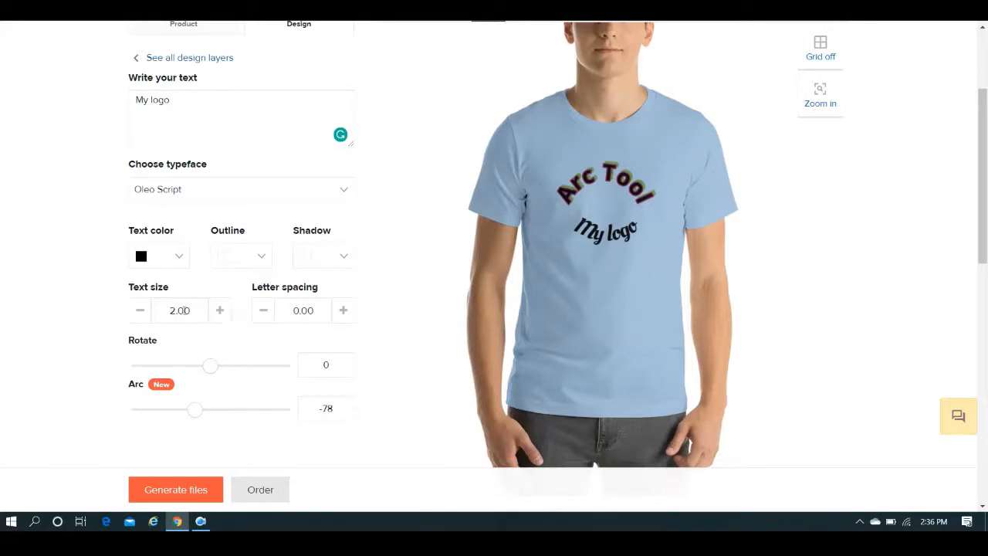
Increase the "My logo" text size to 2.40 and its letter spacing to 0.20
click(220, 310)
click(220, 310)
click(220, 310)
click(220, 312)
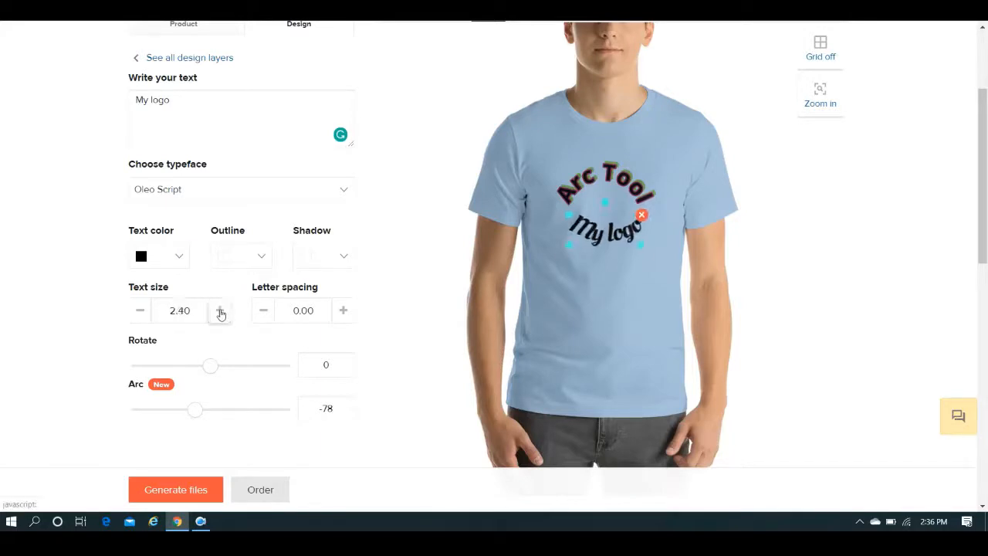
click(344, 311)
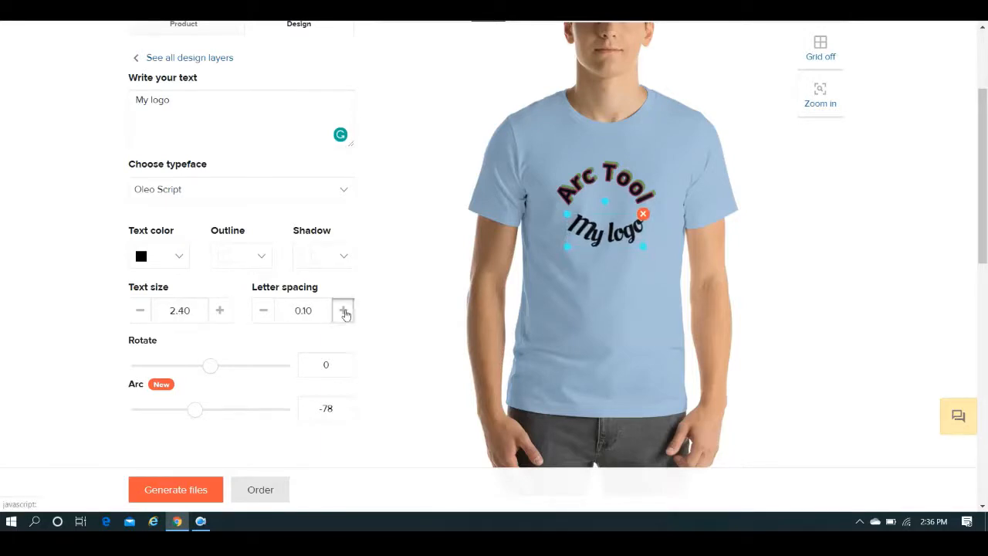
click(343, 310)
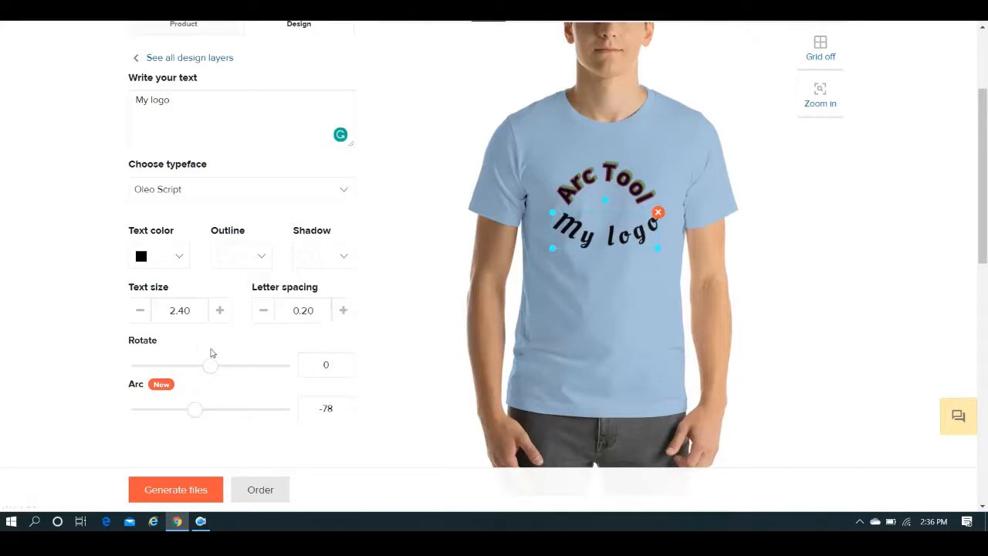
Try rotating the "My logo" text by 11 and reset its rotation to 0
mouse_move(211, 369)
mouse_down()
mouse_move(229, 370)
mouse_move(217, 371)
mouse_up()
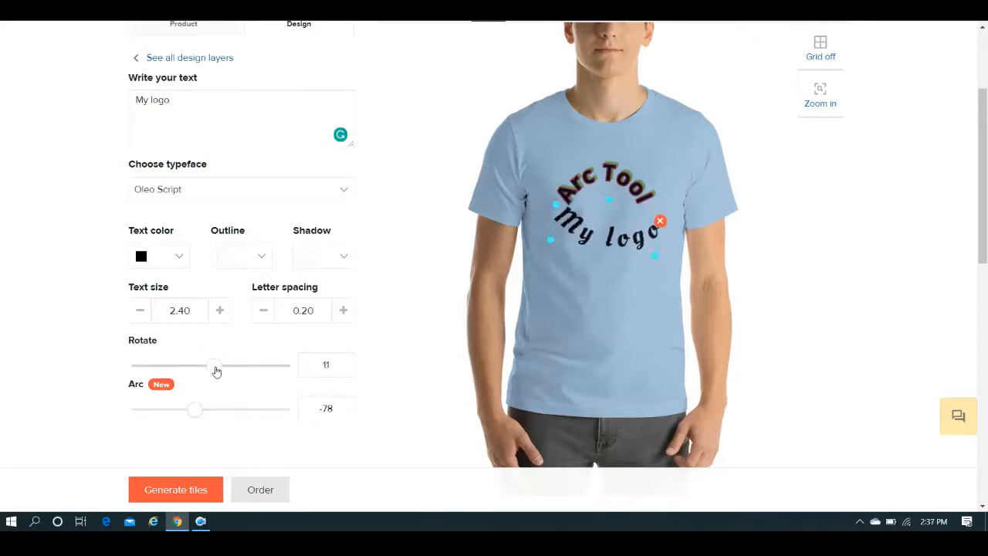
double_click(326, 364)
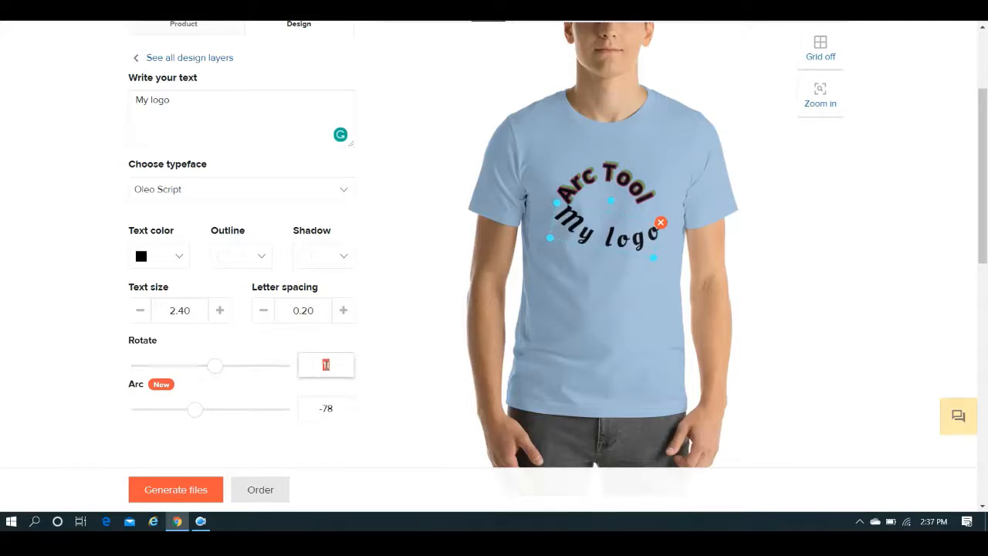
text(0)
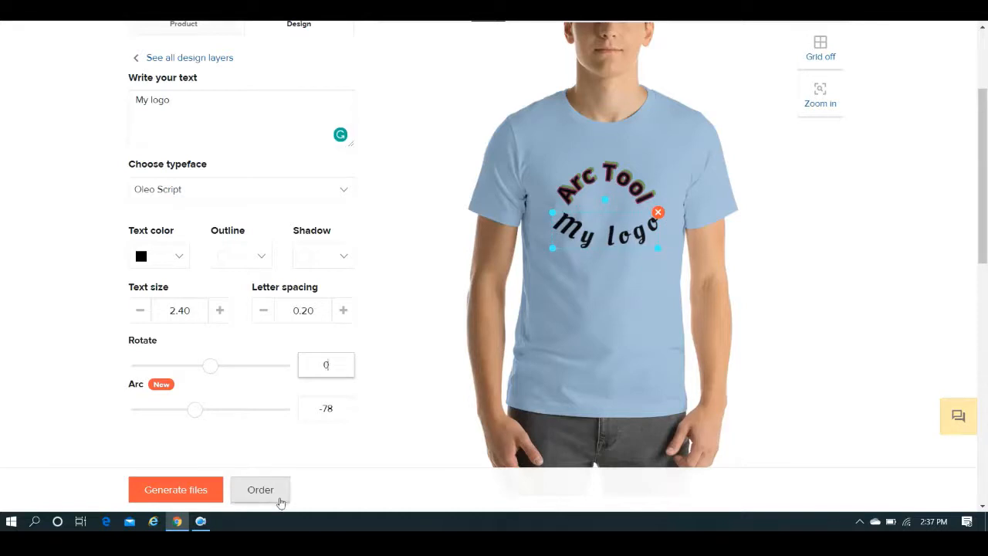
Set the arc of the "My logo" text to -124 for a stronger downward curve
drag(195, 417, 186, 418)
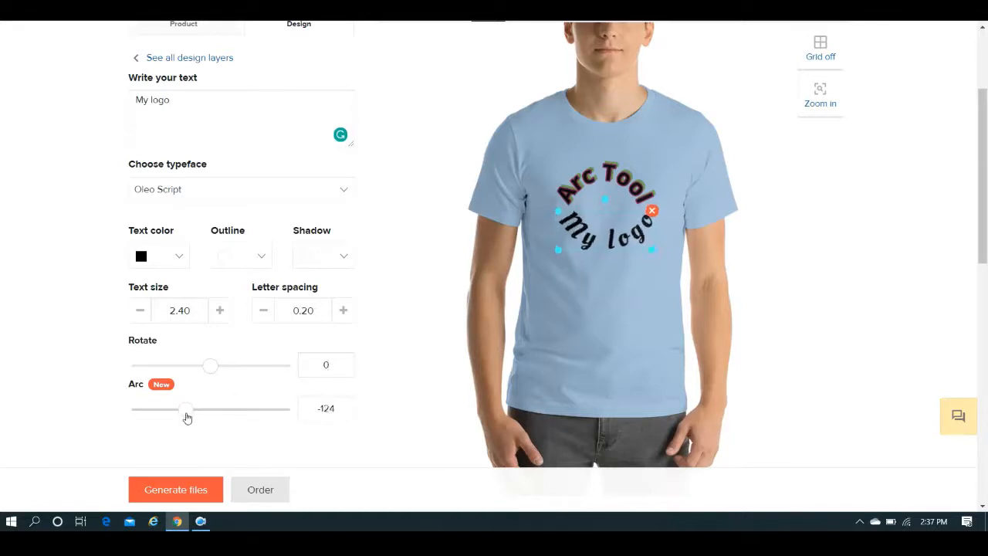